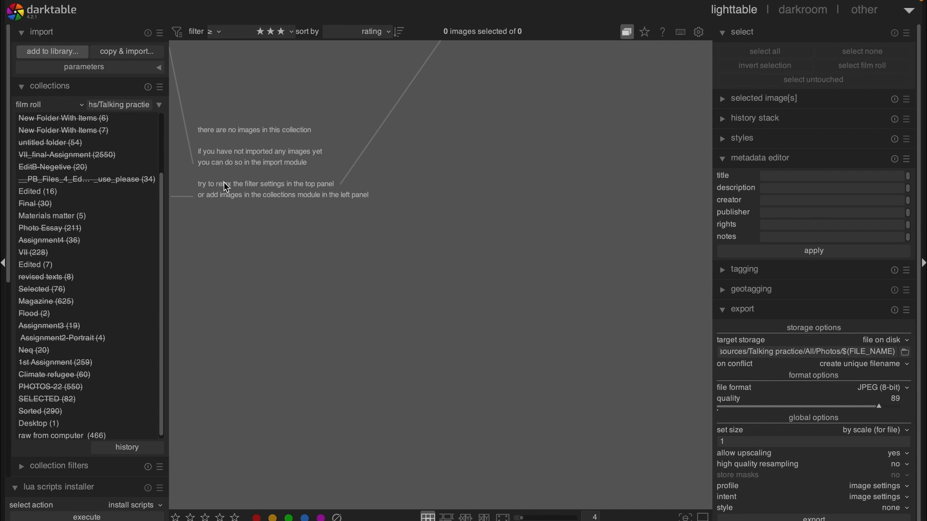
Add the Desktop as a custom place and import DSCF4319.RAF from it into the library.
{"action": "left_click", "coordinate": [64, 51]}
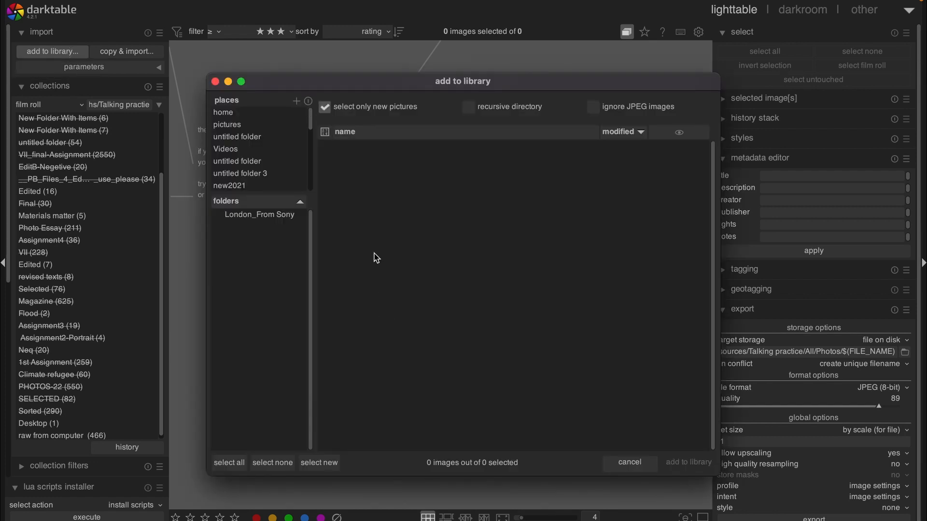
{"action": "left_click", "coordinate": [296, 102]}
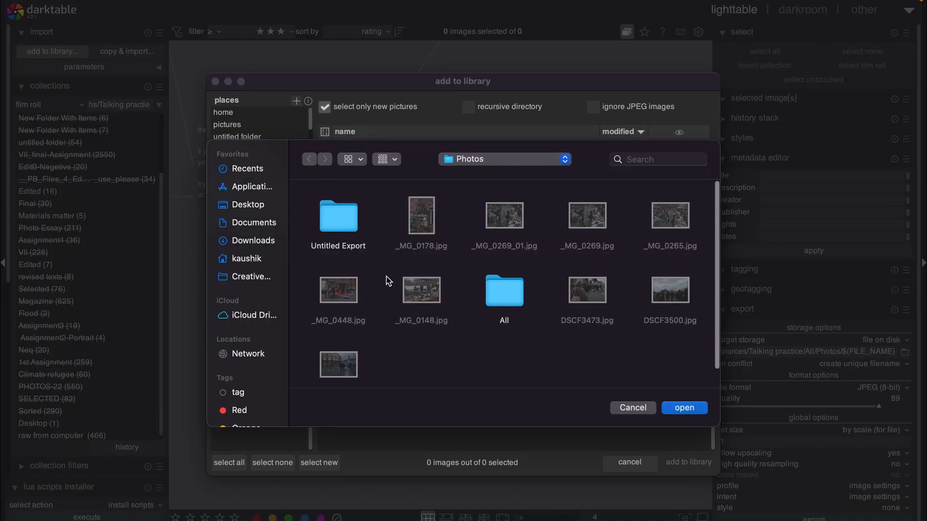
{"action": "left_click", "coordinate": [248, 204]}
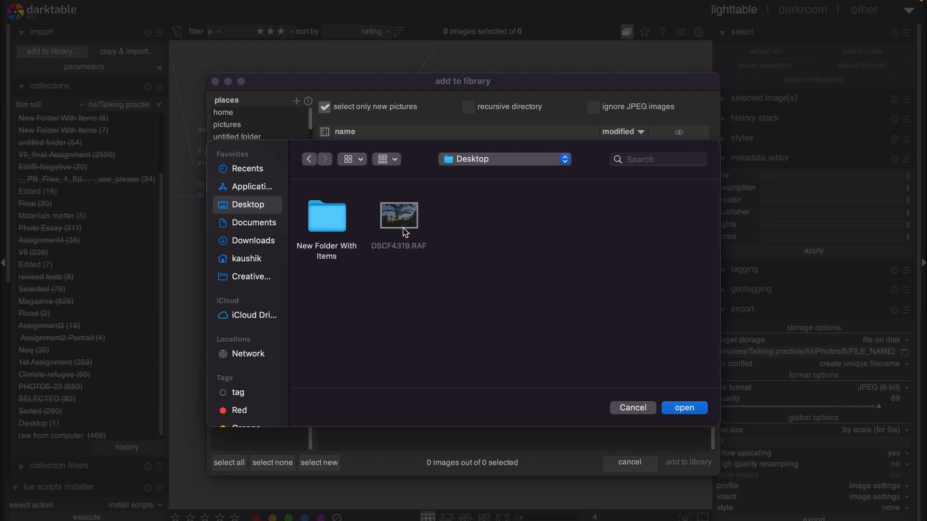
{"action": "left_click", "coordinate": [688, 409]}
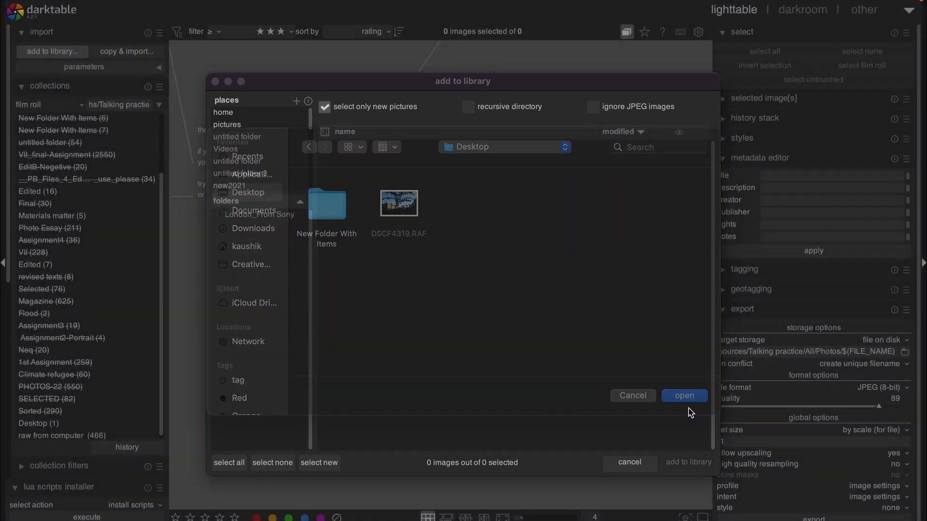
{"action": "left_click", "coordinate": [247, 216]}
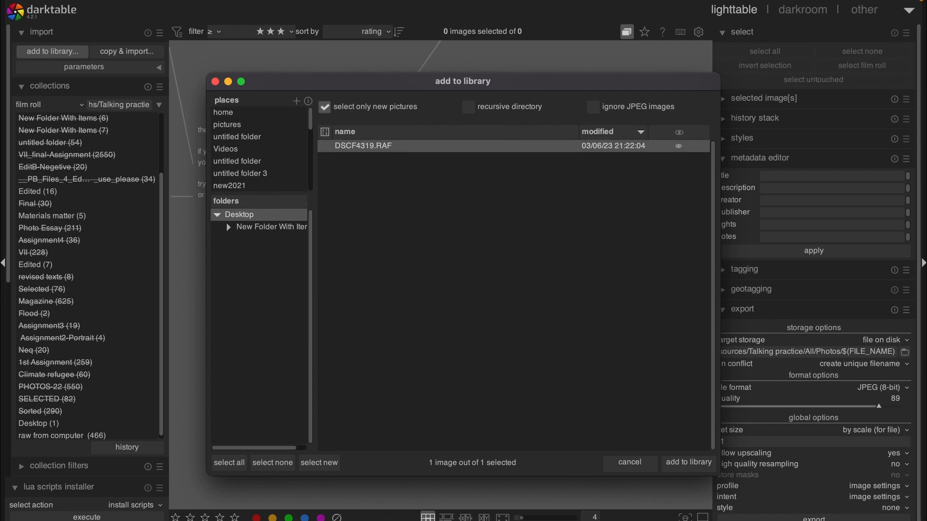
{"action": "left_click", "coordinate": [683, 468]}
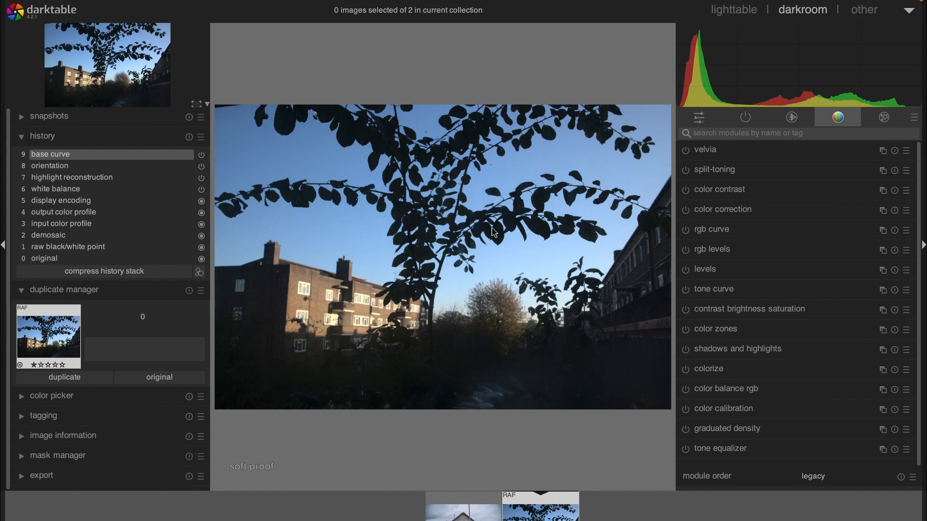
Search the processing modules for crop and open the crop module.
{"action": "left_click", "coordinate": [730, 135]}
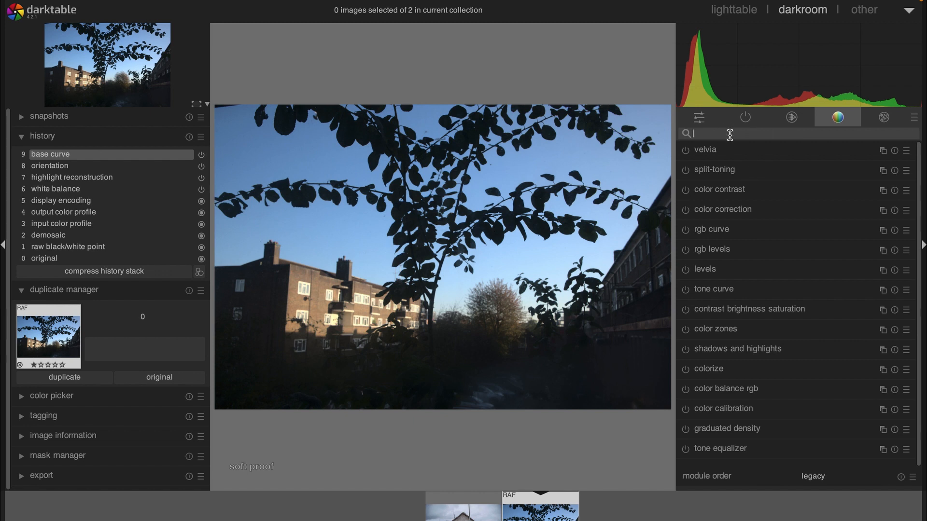
{"action": "type", "text": "crop"}
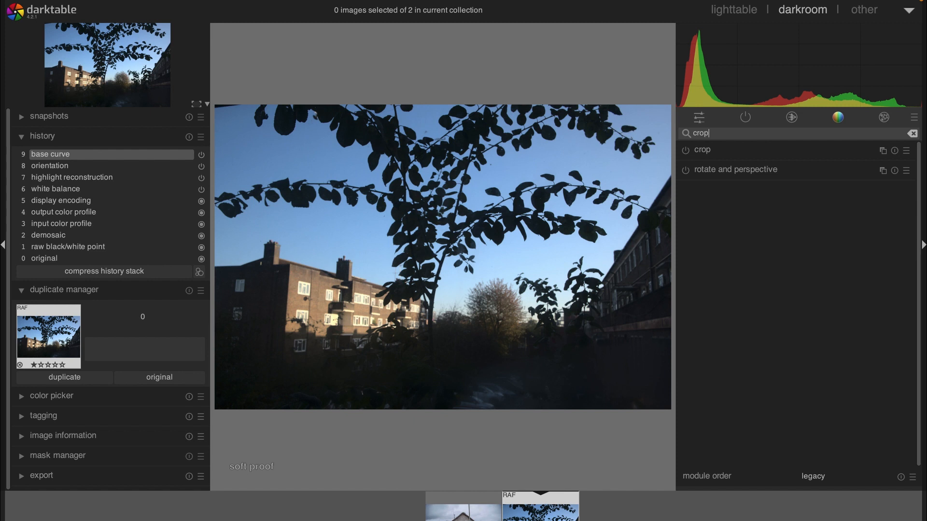
{"action": "left_click", "coordinate": [709, 150]}
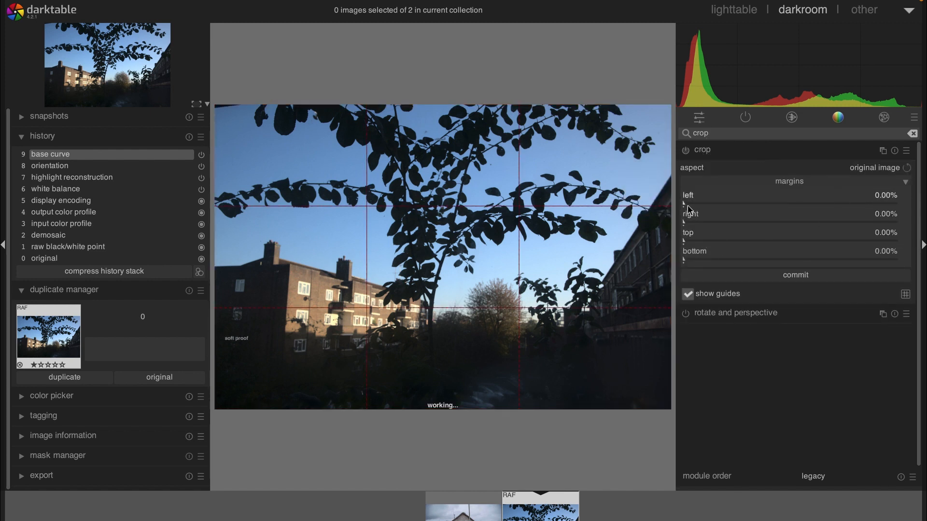
Try setting the crop's left margin to 5.12% and choosing an aspect ratio, then reset the crop module.
{"action": "left_click_drag", "start_coordinate": [687, 207], "coordinate": [696, 207]}
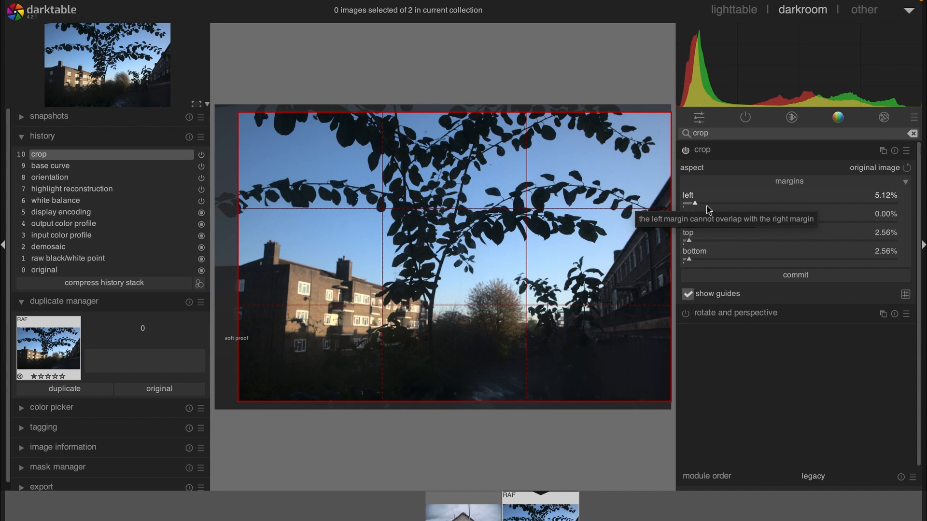
{"action": "left_click", "coordinate": [876, 169]}
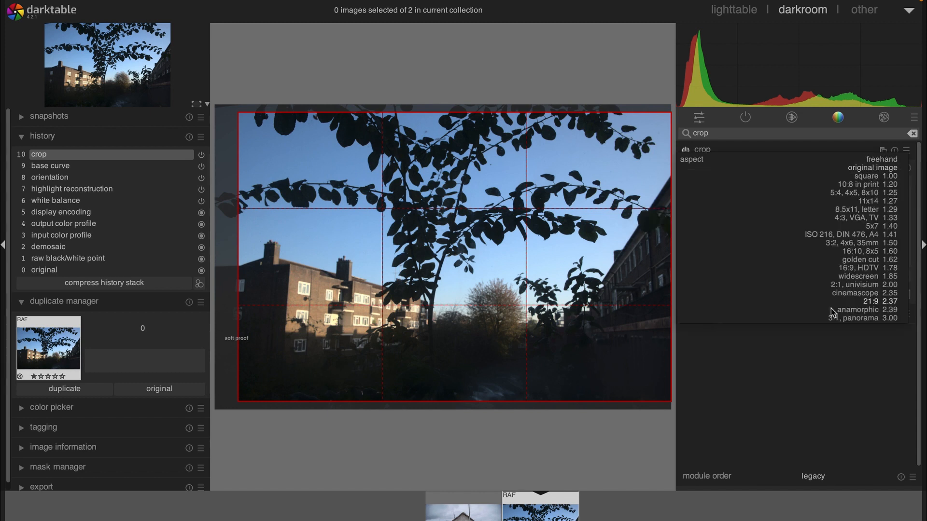
{"action": "left_click", "coordinate": [868, 173]}
{"action": "left_click", "coordinate": [867, 173]}
{"action": "left_click", "coordinate": [874, 170]}
{"action": "left_click", "coordinate": [861, 172]}
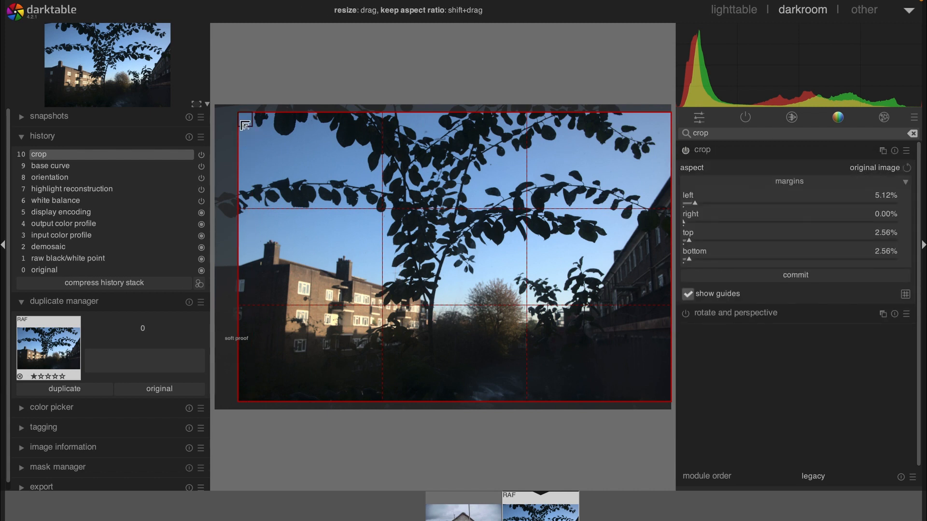
{"action": "left_click", "coordinate": [895, 151]}
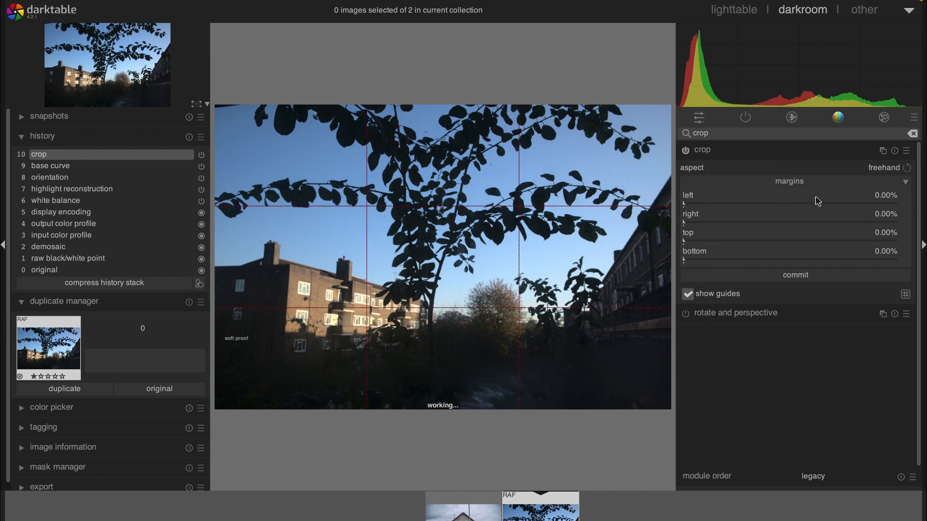
Open rotate and perspective and set the lens shift to +0.120 vertical and +0.156 horizontal.
{"action": "left_click", "coordinate": [738, 319]}
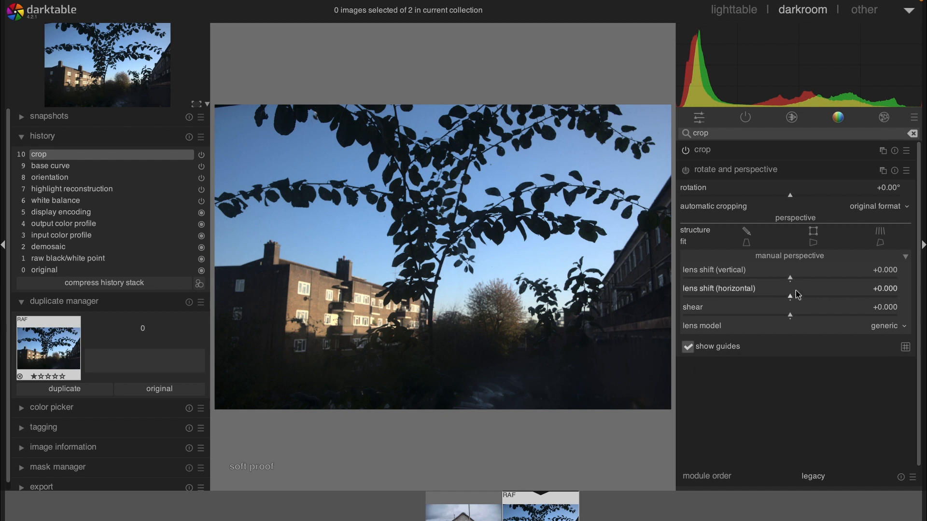
{"action": "left_click_drag", "start_coordinate": [790, 281], "coordinate": [803, 280]}
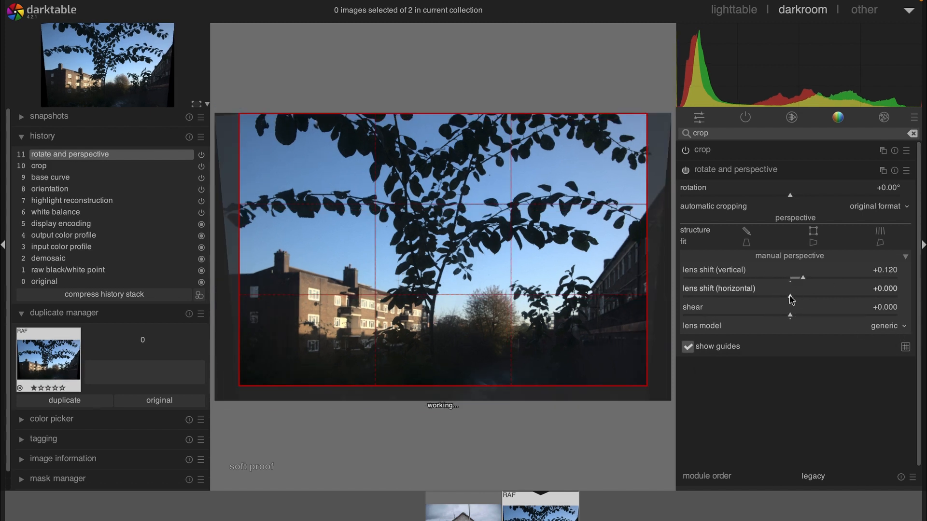
{"action": "left_click", "coordinate": [803, 300]}
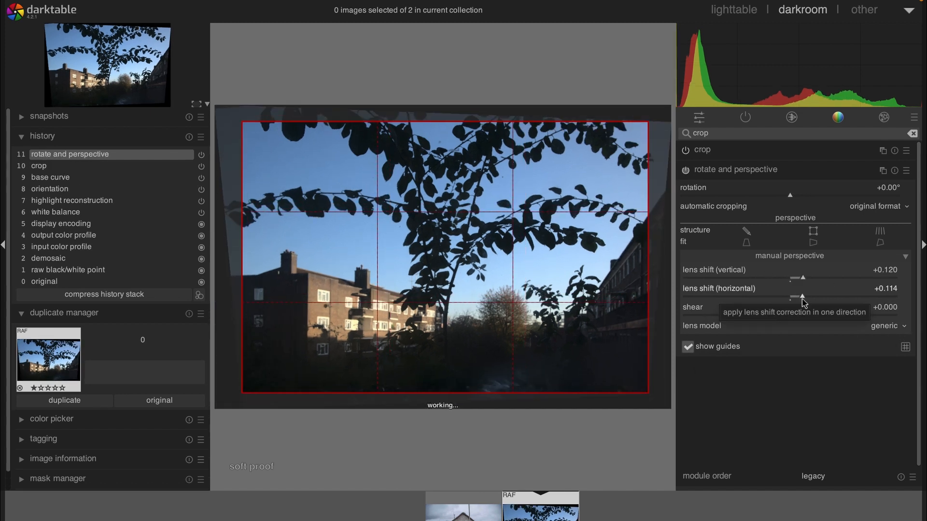
{"action": "left_click", "coordinate": [787, 296]}
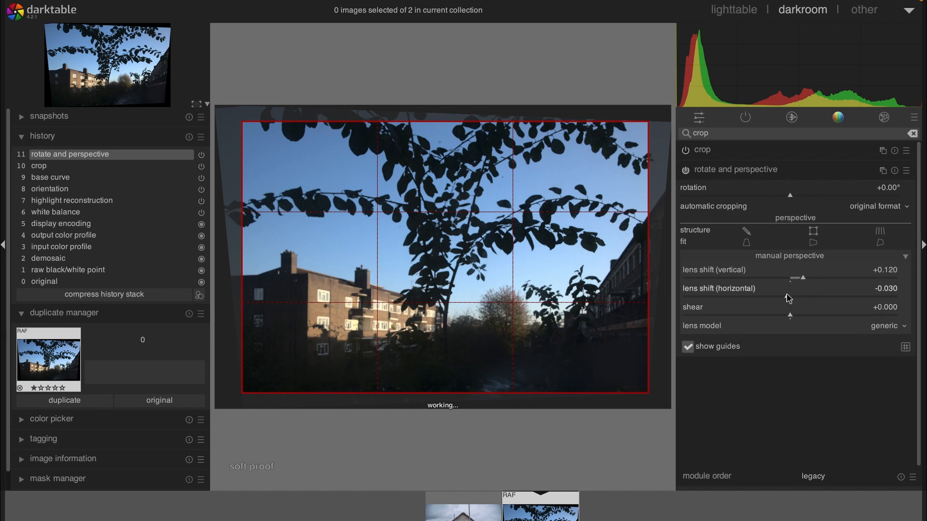
{"action": "left_click", "coordinate": [807, 297]}
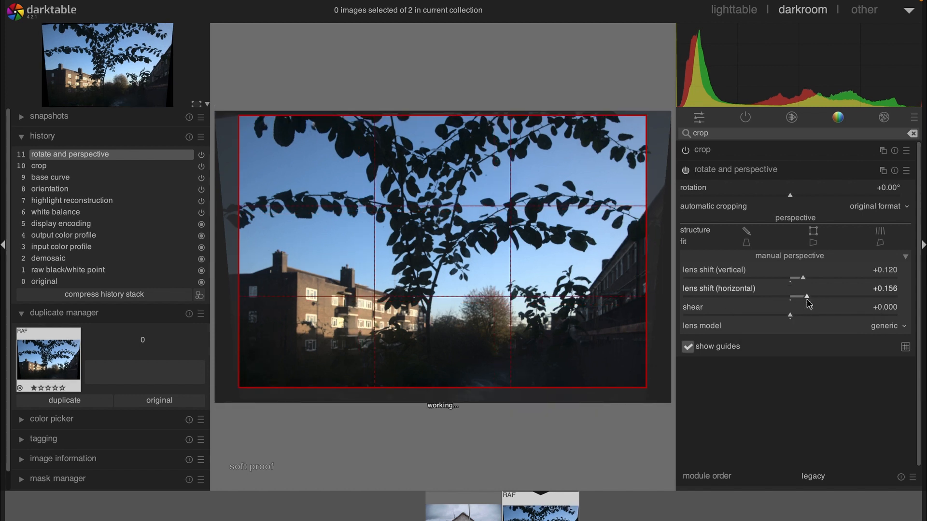
Set the shear to -0.026, then reset the rotate and perspective module.
{"action": "left_click", "coordinate": [776, 319]}
{"action": "left_click", "coordinate": [819, 325]}
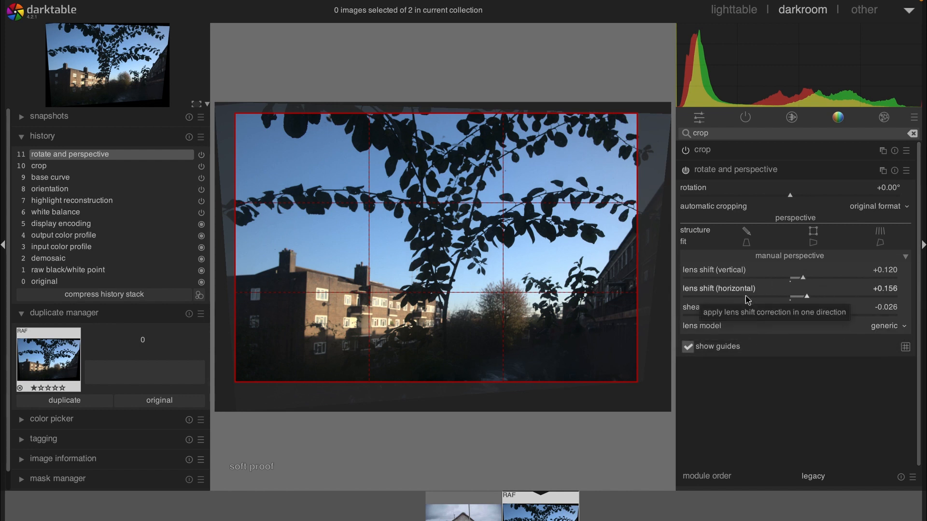
{"action": "left_click", "coordinate": [895, 172]}
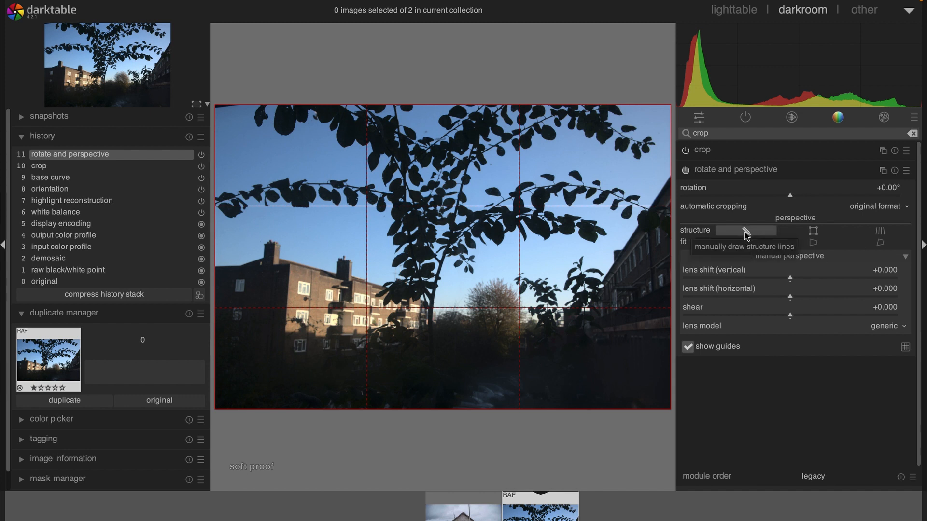
Apply an automatic vertical perspective fit from detected structure lines and toggle the module off and on to compare.
{"action": "left_click", "coordinate": [747, 235]}
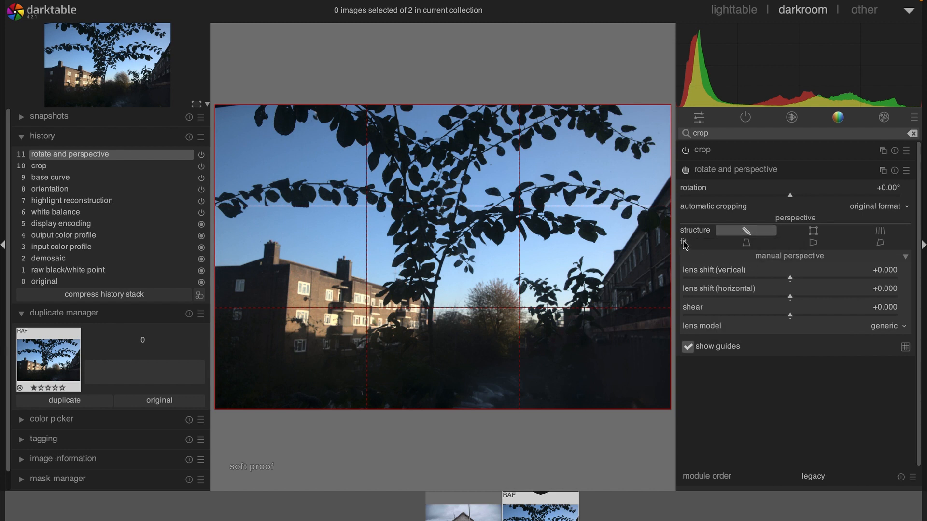
{"action": "left_click", "coordinate": [747, 246]}
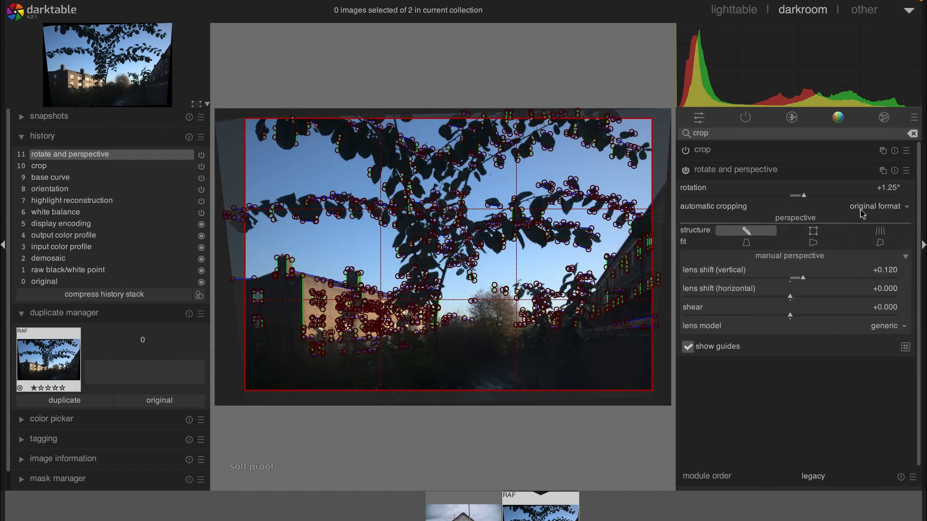
{"action": "left_click", "coordinate": [738, 171]}
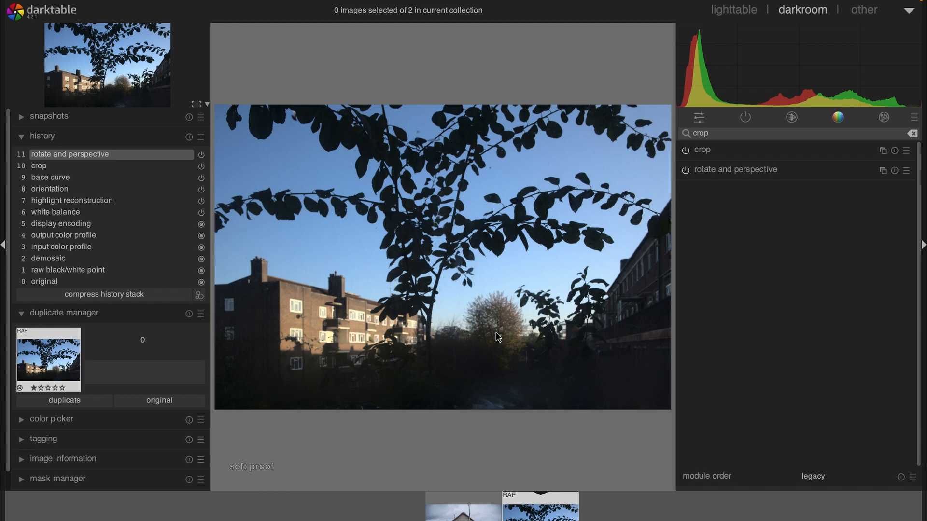
{"action": "left_click", "coordinate": [685, 171]}
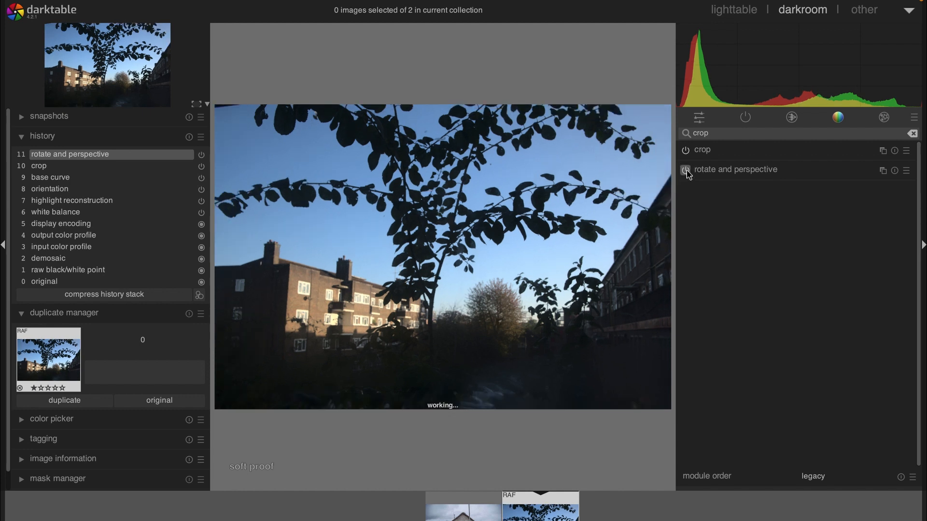
{"action": "left_click", "coordinate": [686, 170]}
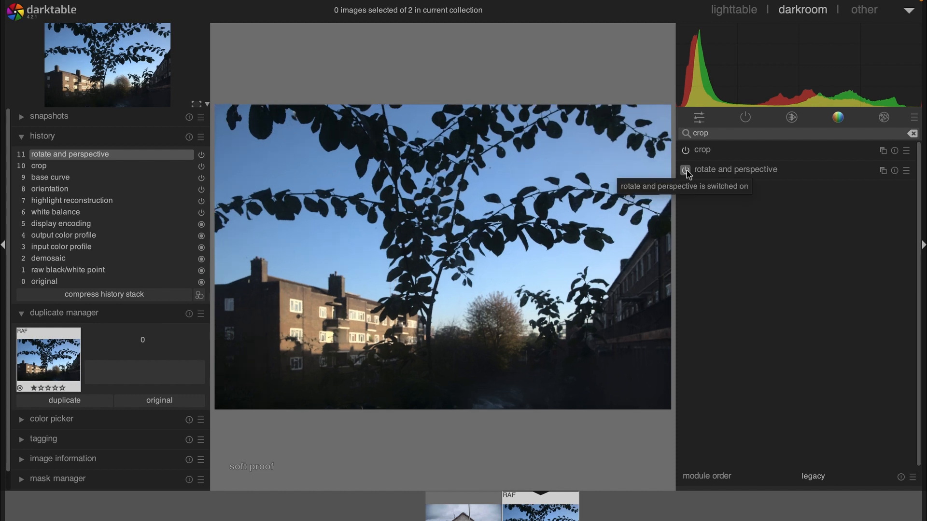
Reset rotate and perspective and apply the automatic horizontal perspective fit instead.
{"action": "left_click", "coordinate": [750, 174]}
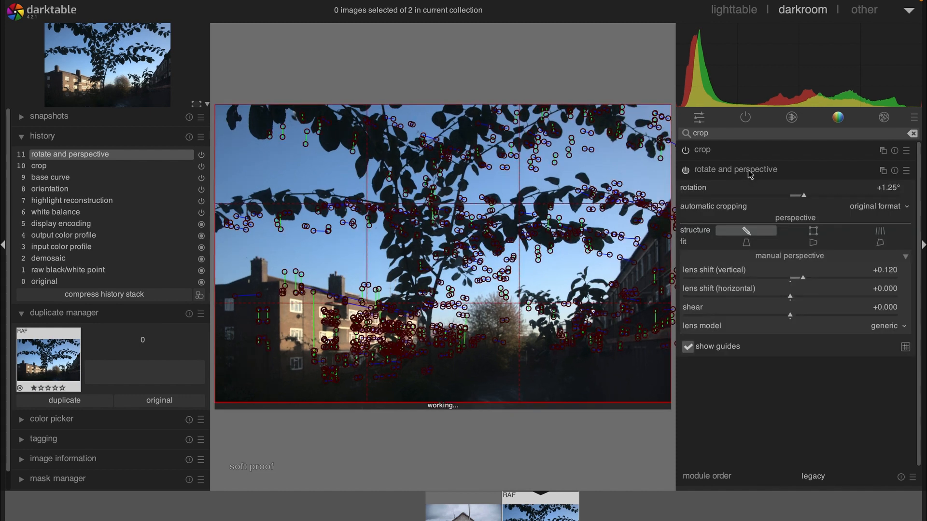
{"action": "left_click", "coordinate": [894, 171]}
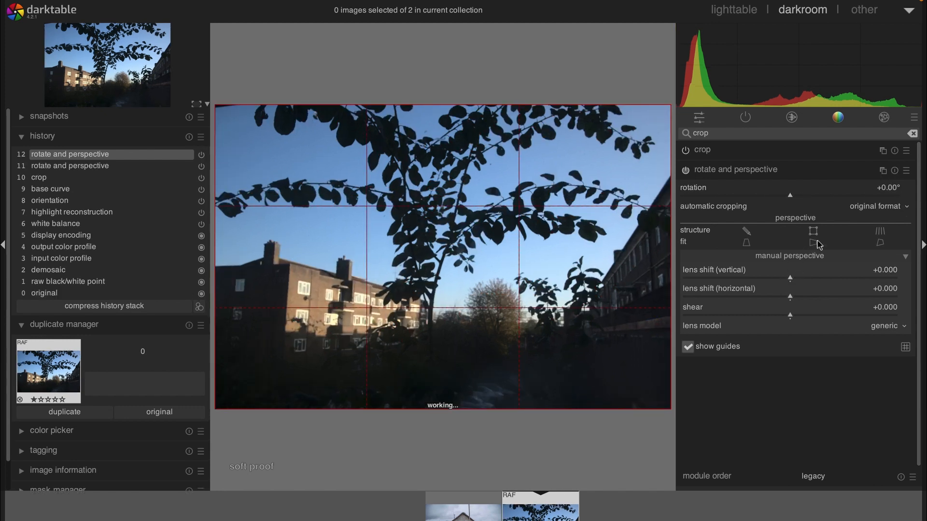
{"action": "left_click", "coordinate": [750, 232]}
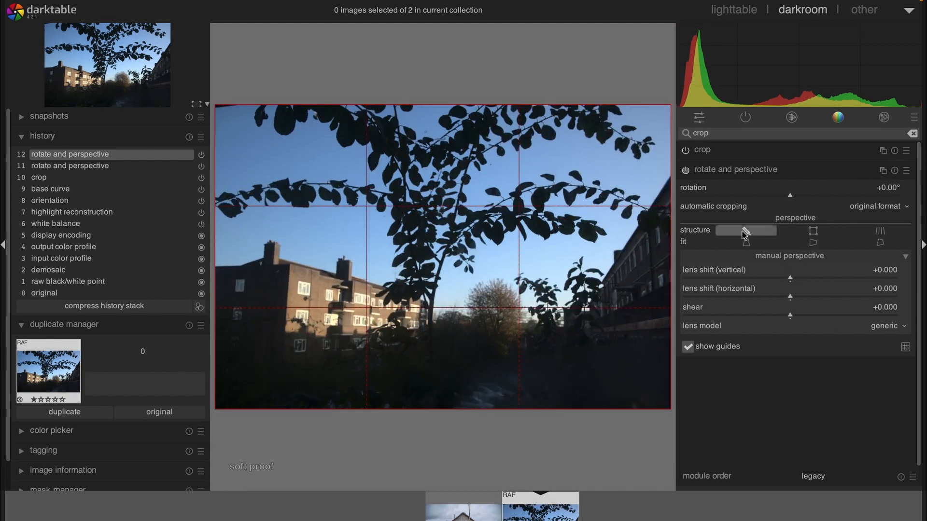
{"action": "left_click", "coordinate": [814, 244]}
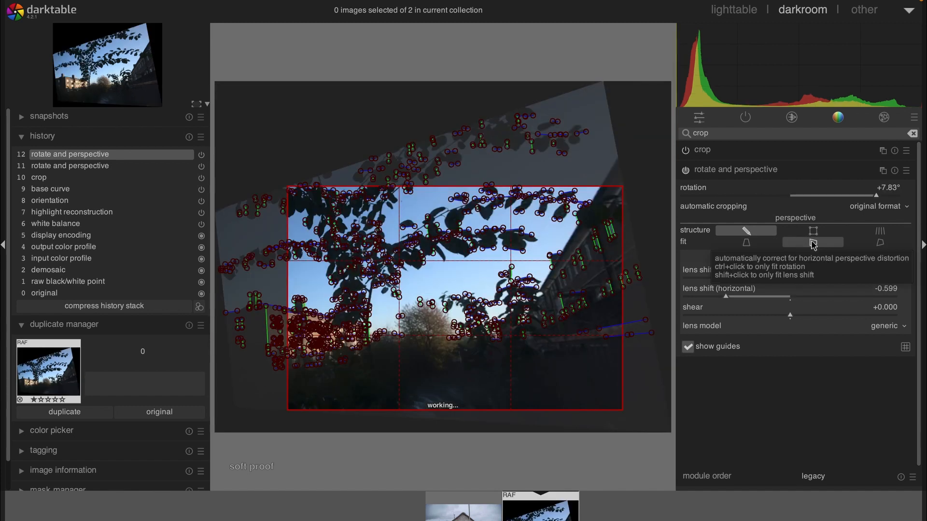
{"action": "left_click", "coordinate": [731, 174]}
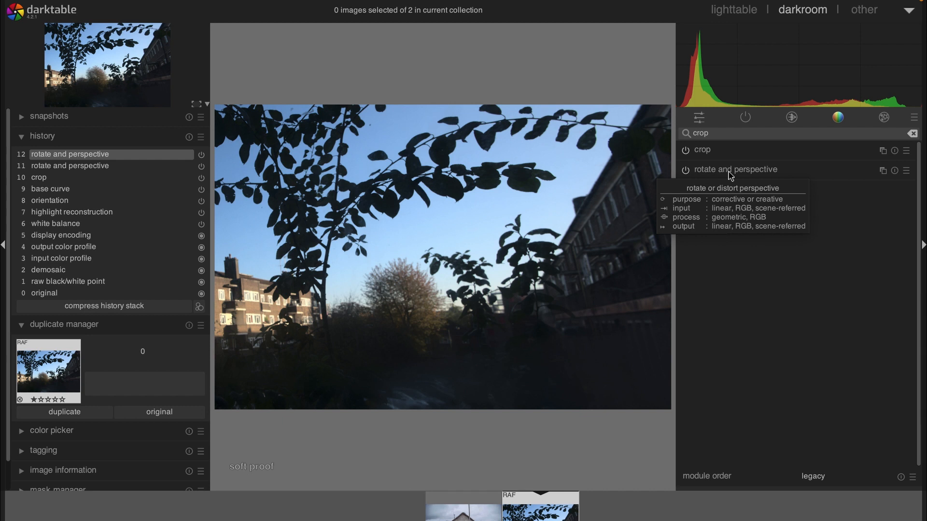
Reset rotate and perspective and reapply the automatic vertical perspective fit from detected structure lines.
{"action": "left_click", "coordinate": [894, 171]}
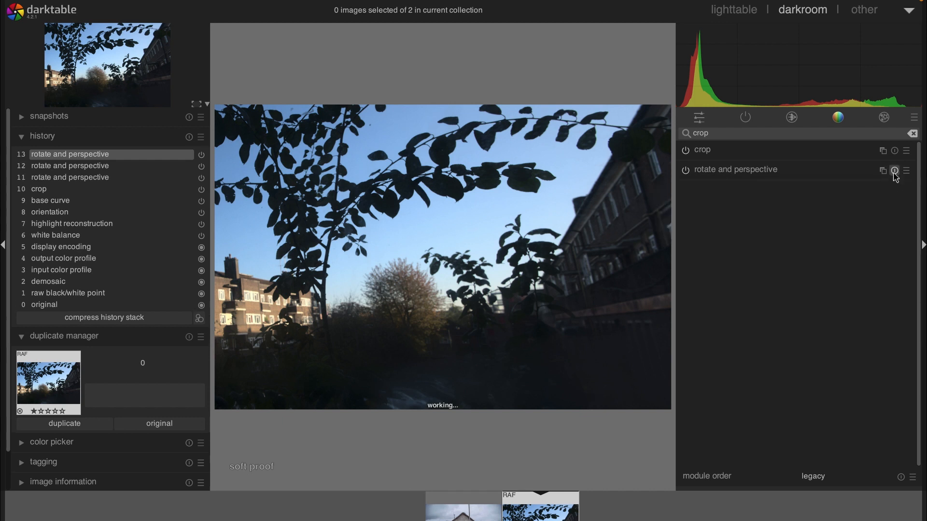
{"action": "left_click", "coordinate": [749, 171]}
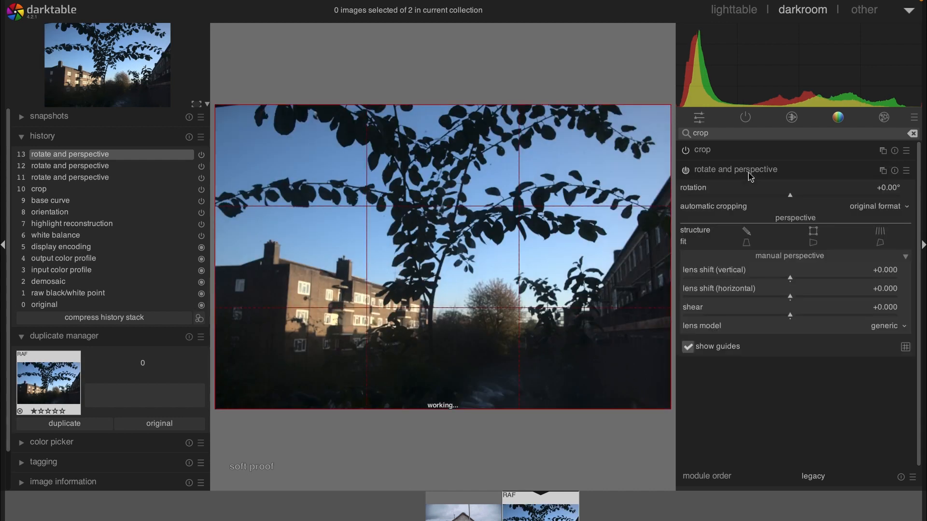
{"action": "left_click", "coordinate": [747, 234]}
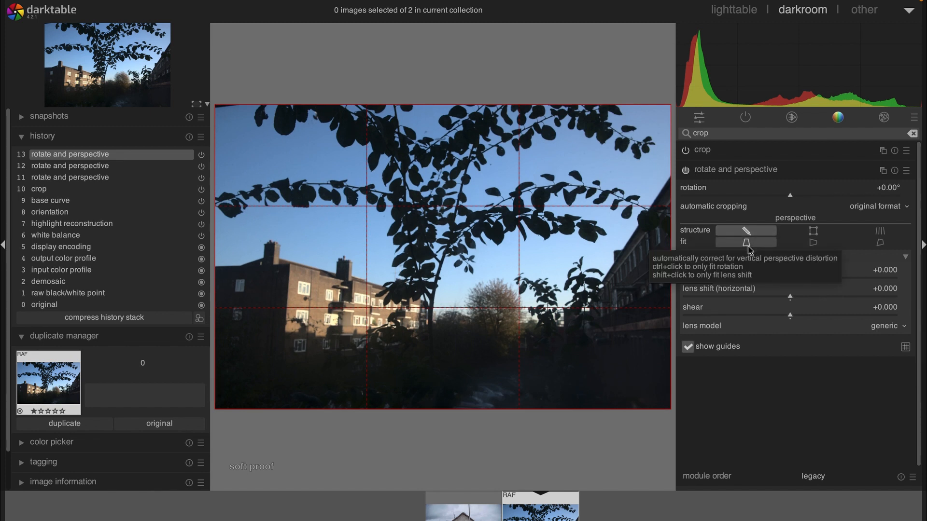
{"action": "left_click", "coordinate": [748, 247]}
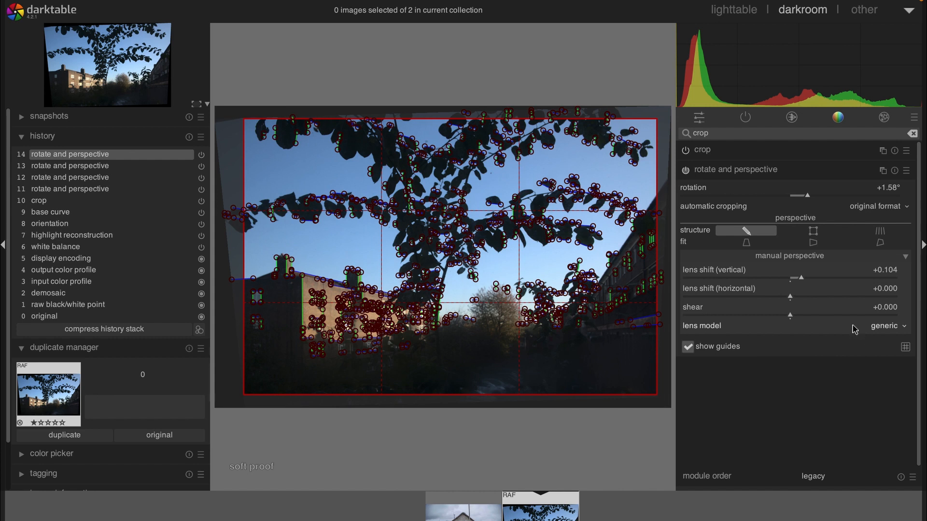
{"action": "left_click", "coordinate": [719, 171]}
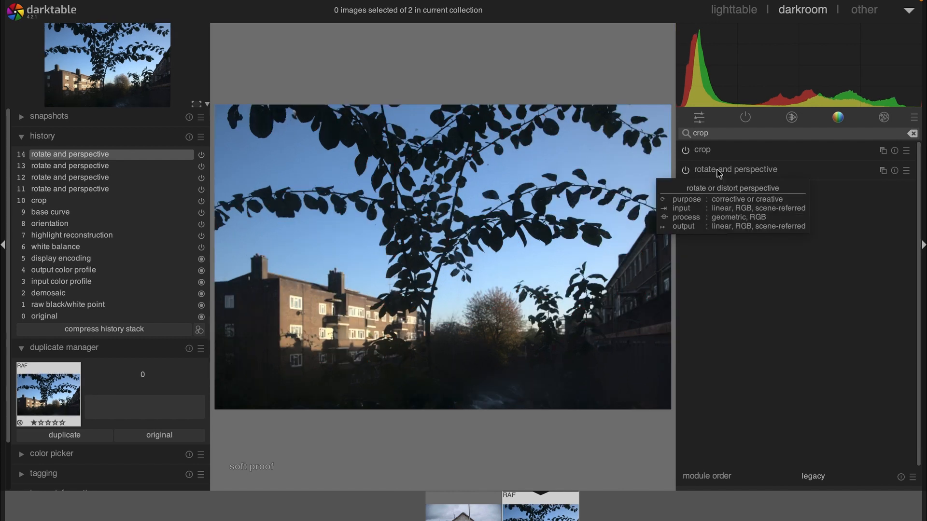